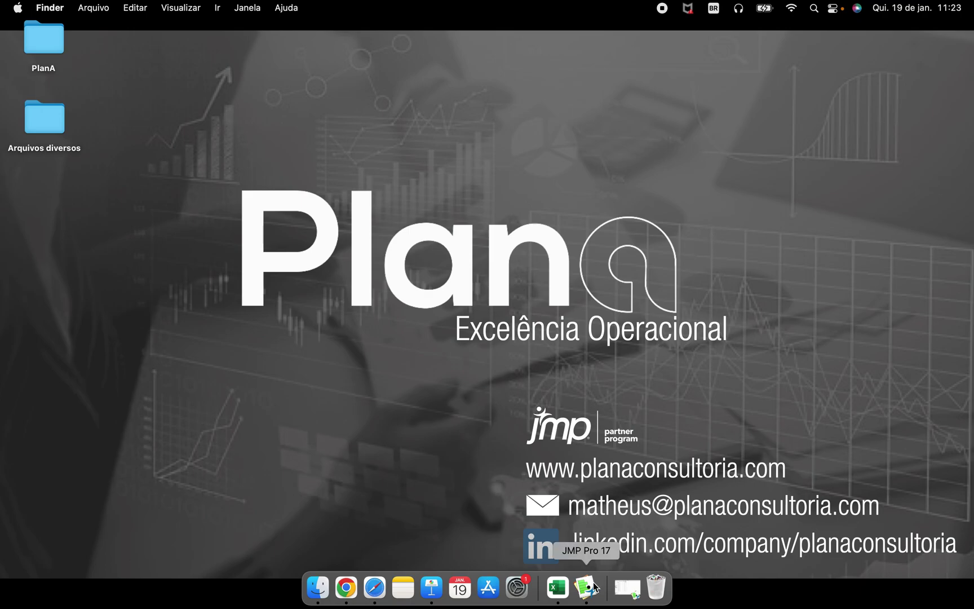
# Step: Restore the minimized P and NP Chart data table from the Dock
pyautogui.click(618, 589)
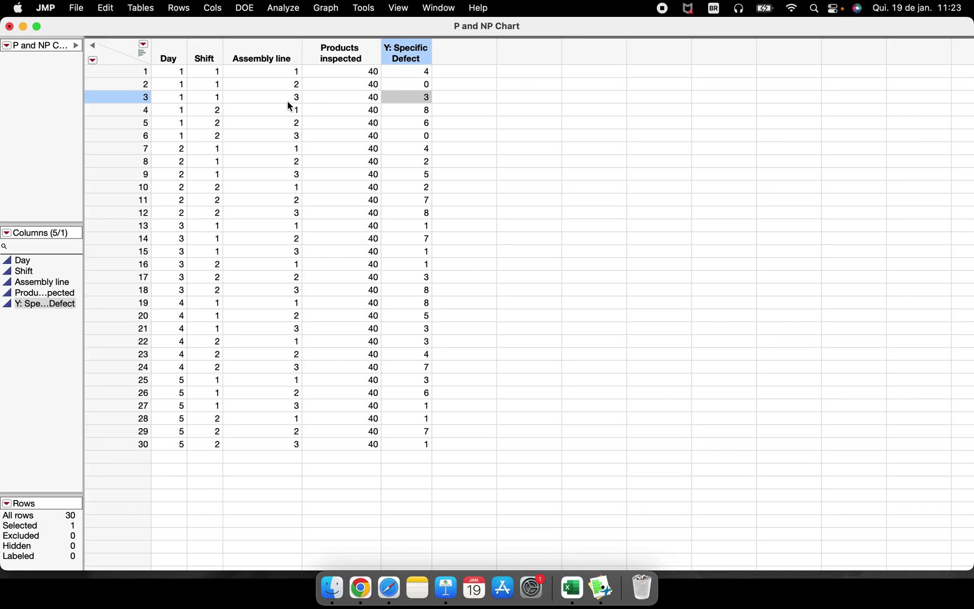
# Step: Widen the Y: Specific Defect column header and select rows 1–10
pyautogui.moveTo(432, 50); pyautogui.dragTo(484, 52)
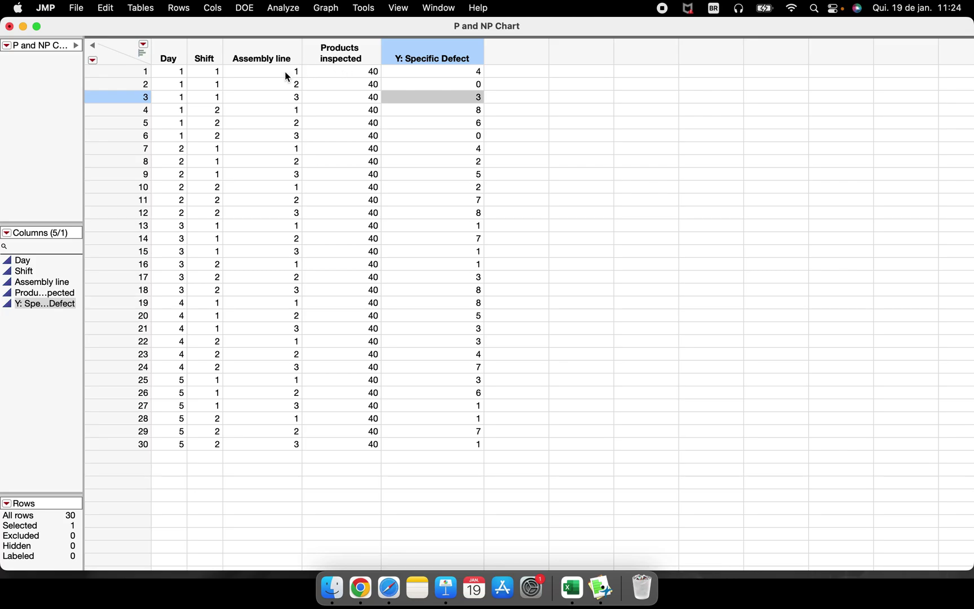
pyautogui.moveTo(286, 72); pyautogui.dragTo(280, 97)
pyautogui.moveTo(215, 74); pyautogui.dragTo(179, 189)
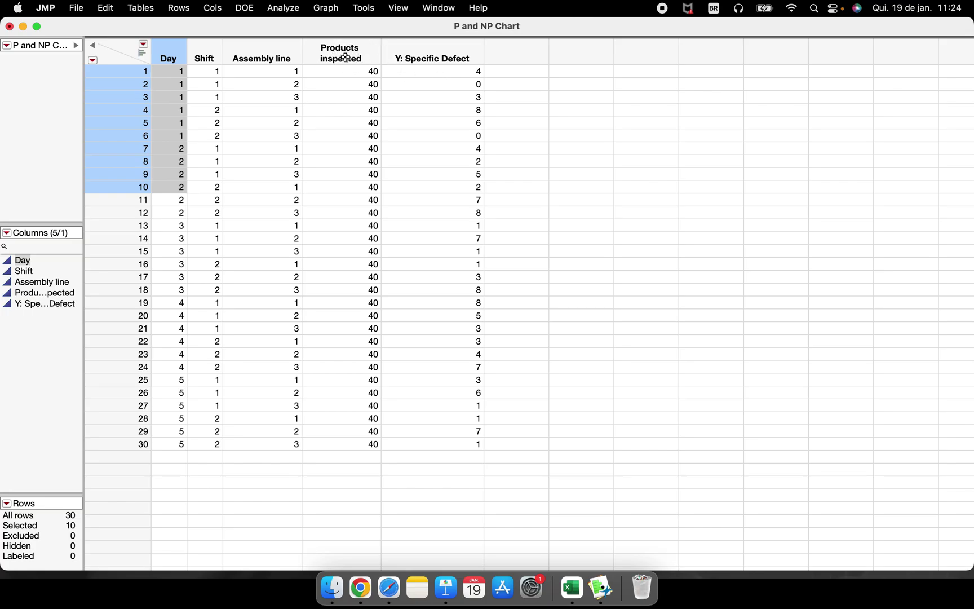
# Step: Launch the P Control Chart and assign Y: Specific Defect as the defect count
pyautogui.click(291, 12)
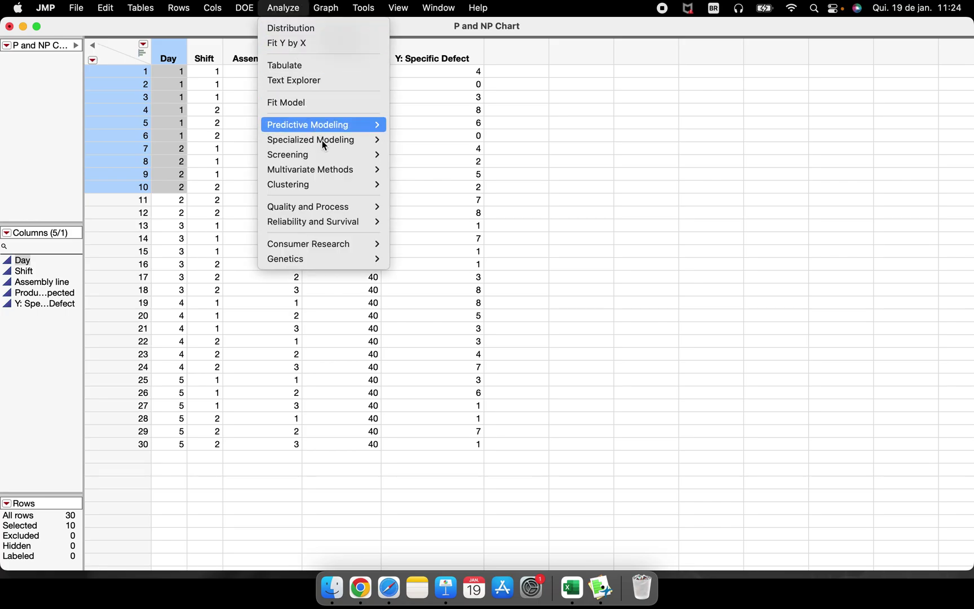
pyautogui.moveTo(345, 207)
pyautogui.moveTo(541, 220)
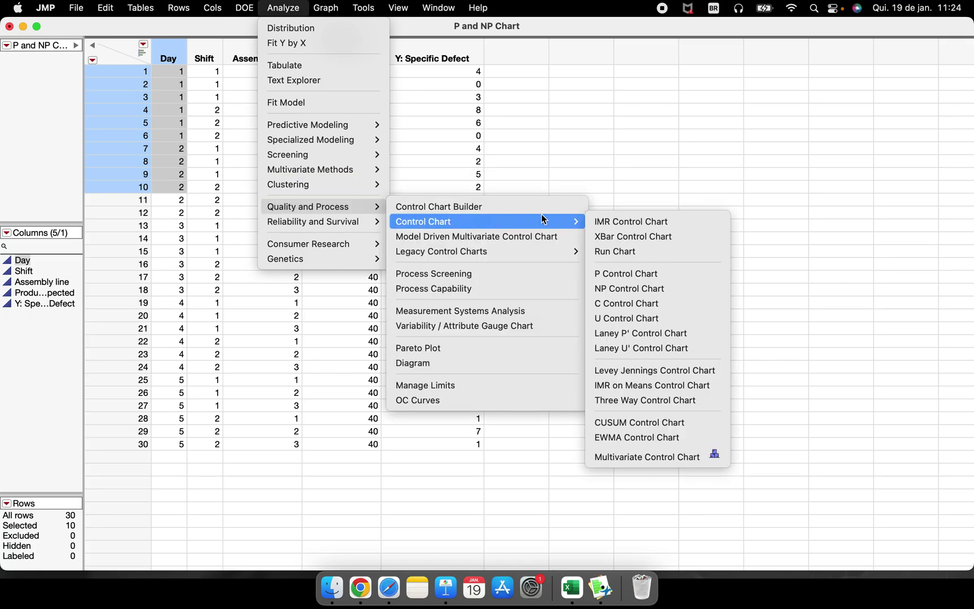
pyautogui.click(680, 273)
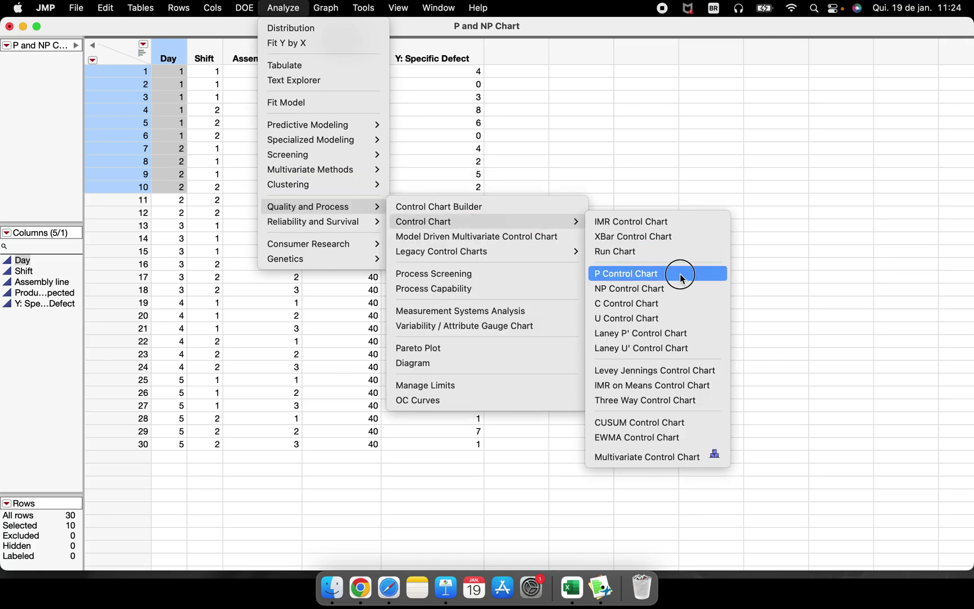
pyautogui.moveTo(403, 133)
pyautogui.mouseDown()
pyautogui.moveTo(388, 113)
pyautogui.moveTo(392, 143)
pyautogui.moveTo(398, 119)
pyautogui.moveTo(397, 134)
pyautogui.mouseUp()
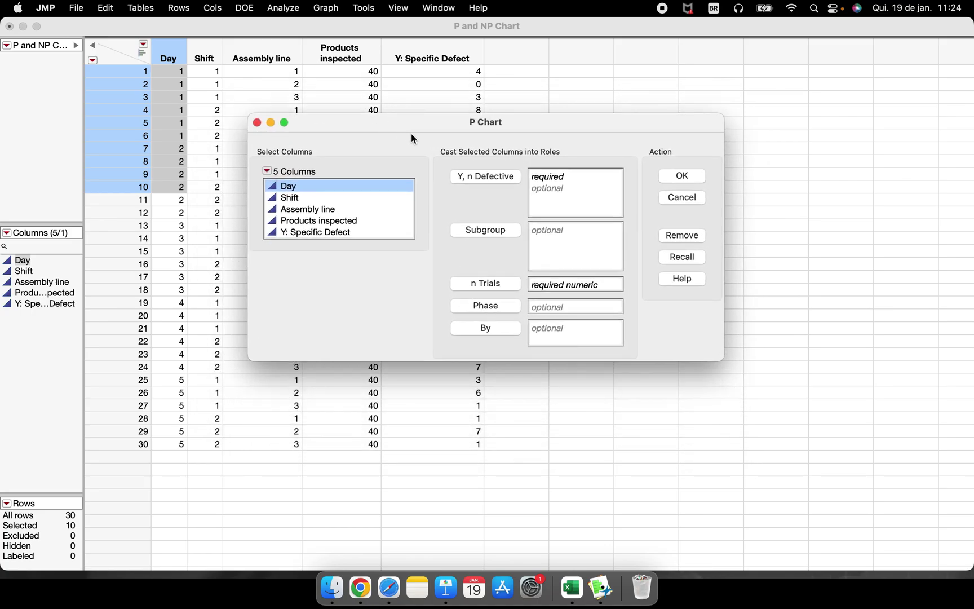
pyautogui.click(307, 235)
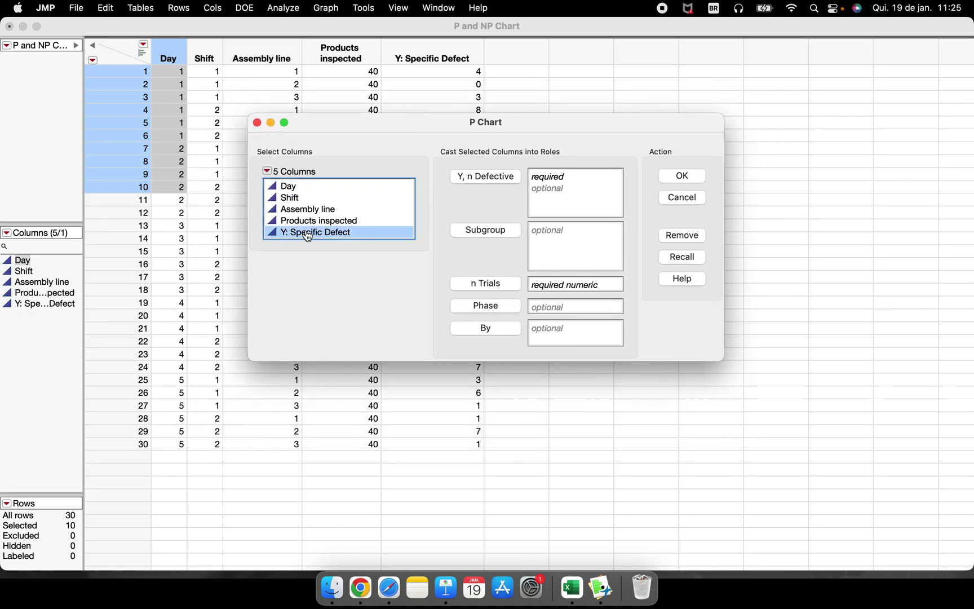
pyautogui.click(494, 184)
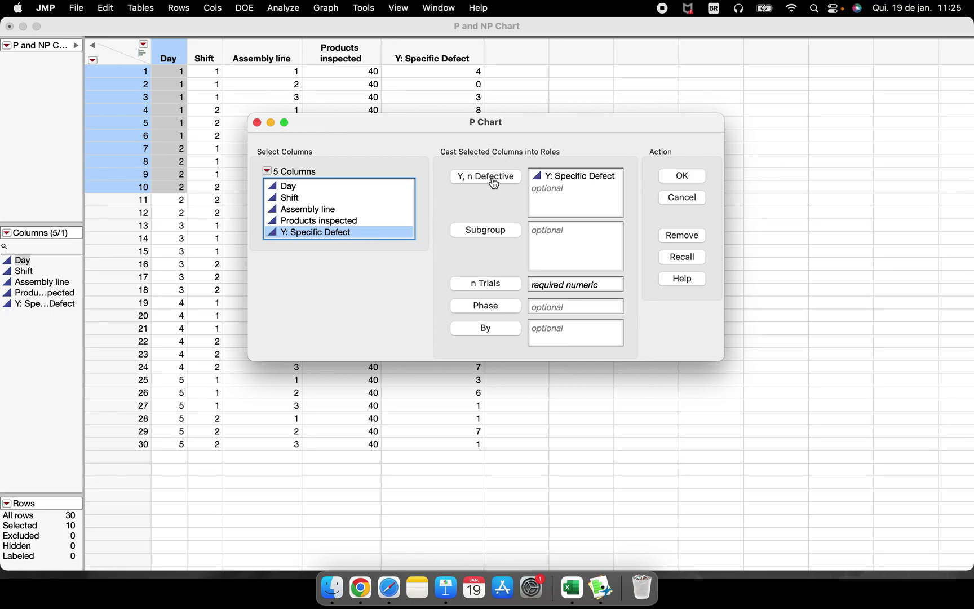
# Step: Set Products inspected as n Trials and draw the P chart
pyautogui.click(574, 177)
pyautogui.click(587, 179)
pyautogui.click(552, 177)
pyautogui.click(571, 187)
pyautogui.moveTo(643, 274)
pyautogui.mouseDown()
pyautogui.moveTo(515, 263)
pyautogui.moveTo(457, 294)
pyautogui.moveTo(608, 296)
pyautogui.moveTo(621, 285)
pyautogui.mouseUp()
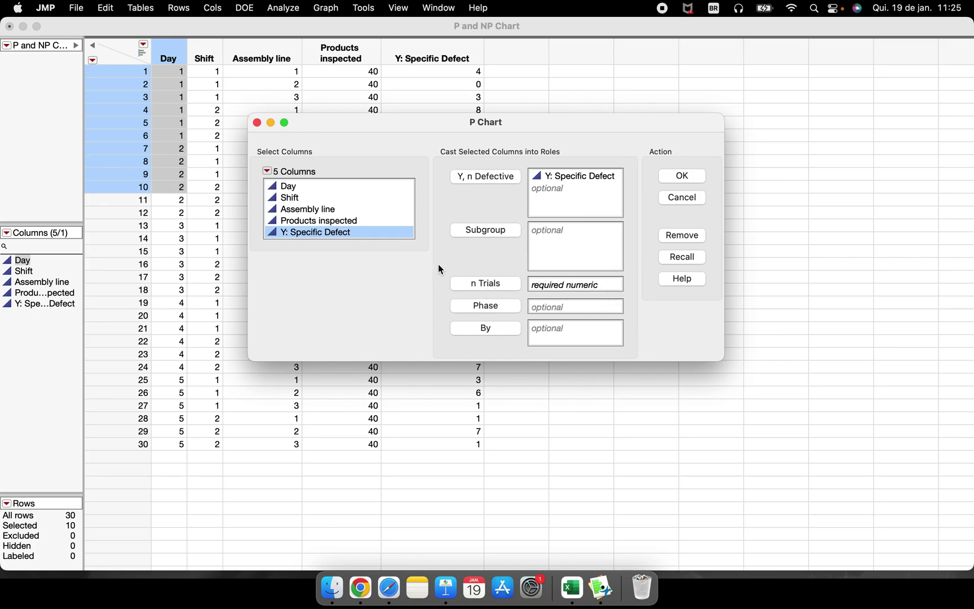
pyautogui.click(341, 222)
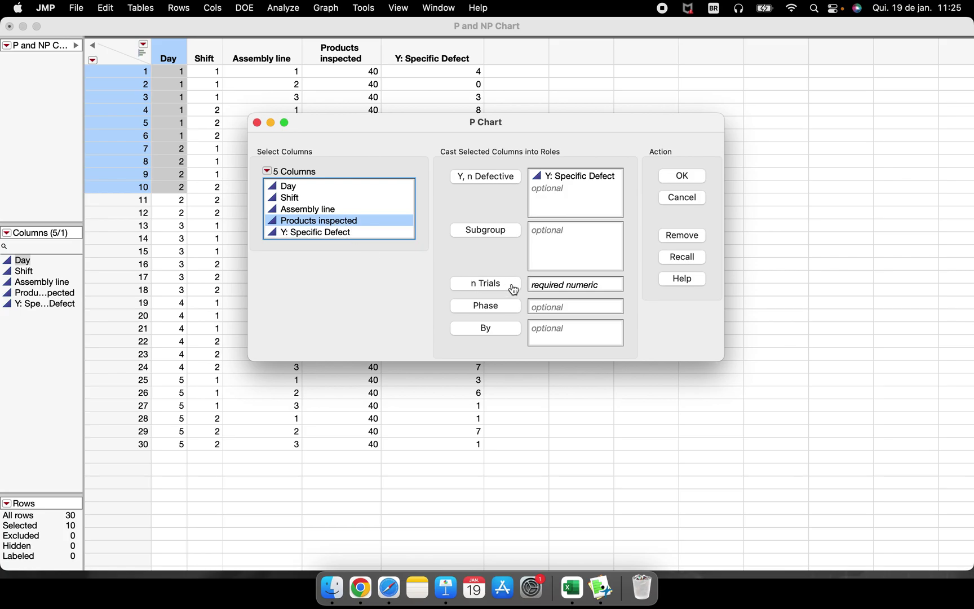
pyautogui.click(510, 284)
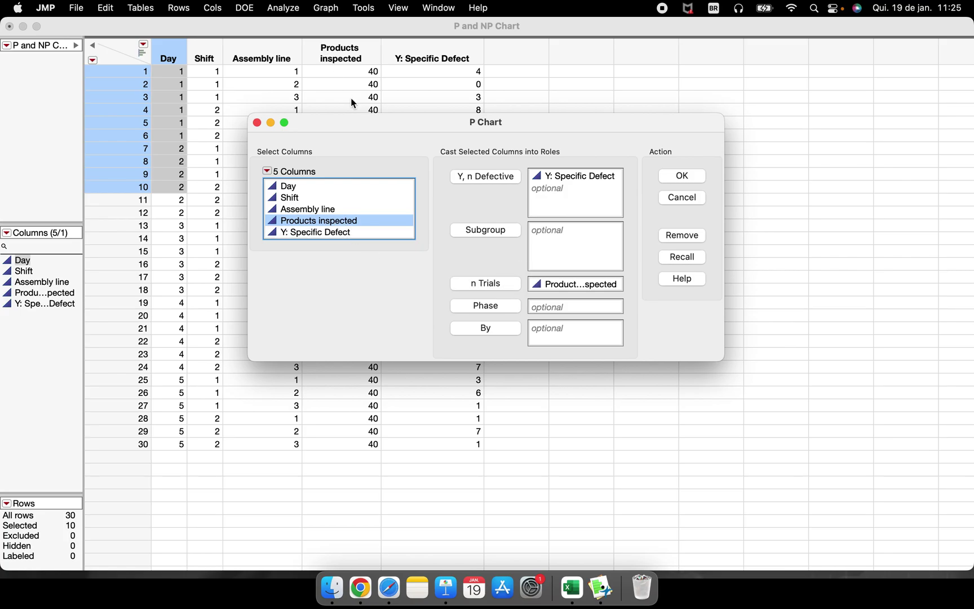
pyautogui.moveTo(361, 125); pyautogui.dragTo(337, 165)
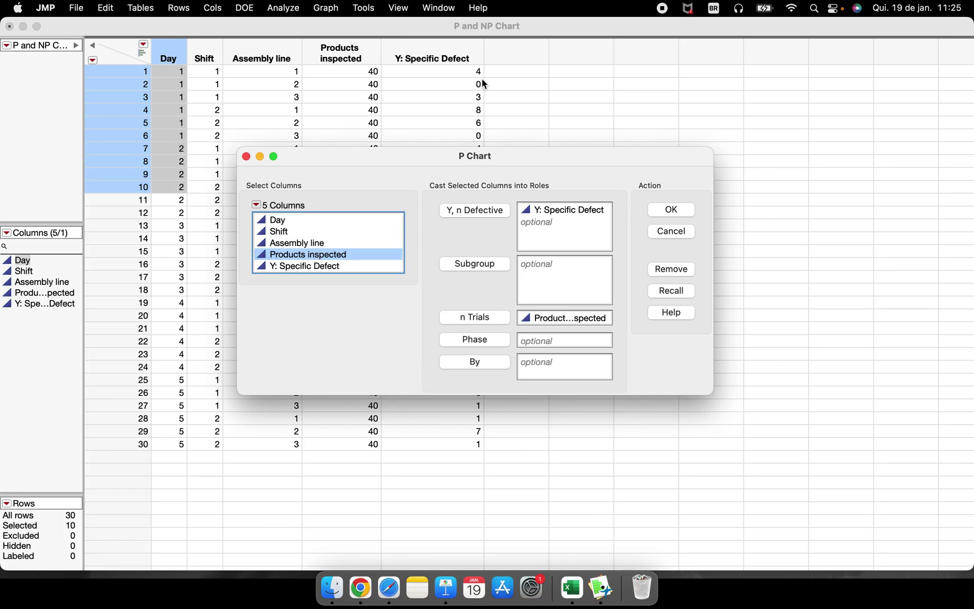
pyautogui.click(663, 212)
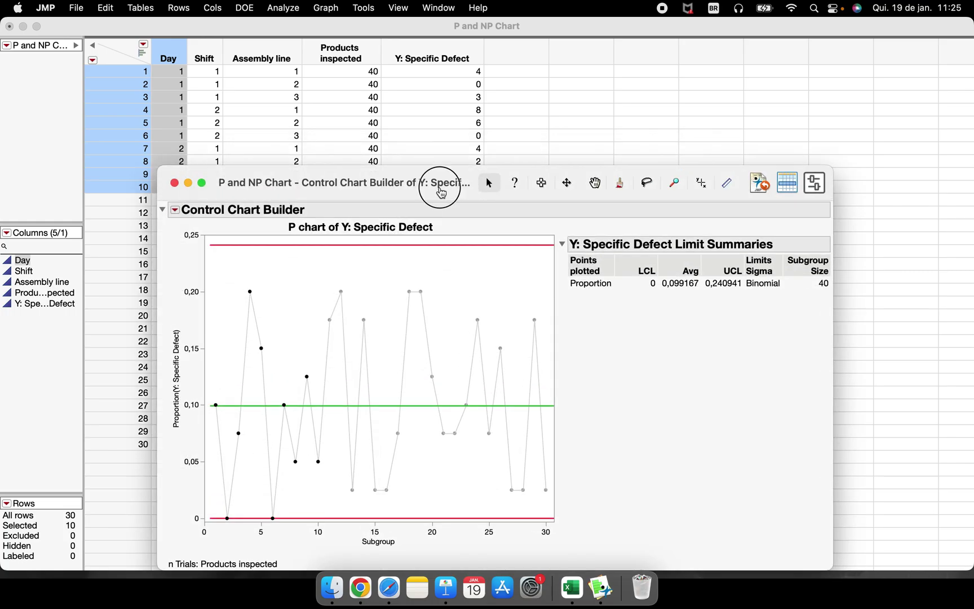
# Step: Clear the row selection, narrow the data table, and place the P chart window beside it
pyautogui.click(494, 199)
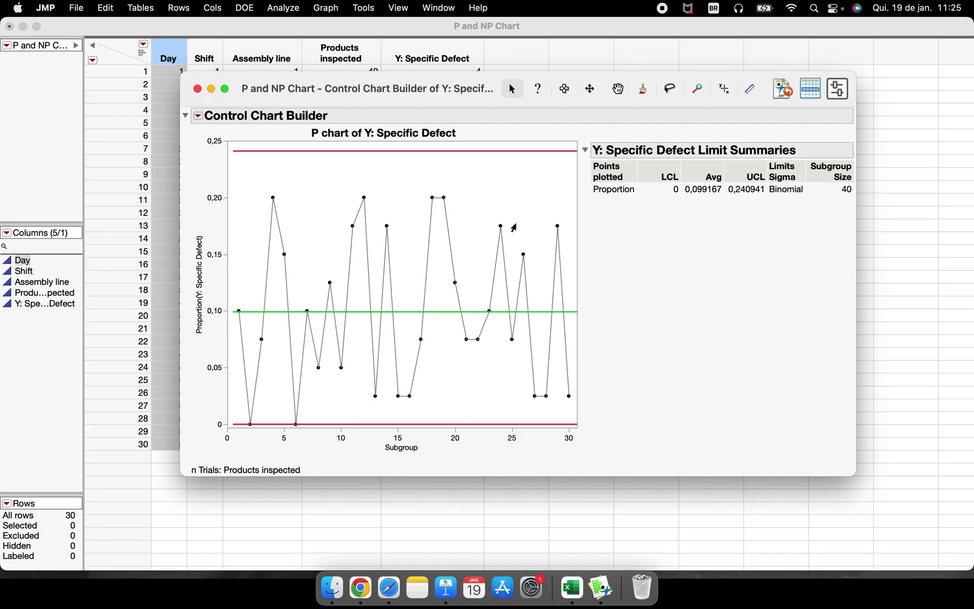
pyautogui.moveTo(602, 207)
pyautogui.mouseDown()
pyautogui.moveTo(671, 217)
pyautogui.moveTo(824, 194)
pyautogui.moveTo(619, 136)
pyautogui.moveTo(717, 254)
pyautogui.mouseUp()
pyautogui.moveTo(422, 105); pyautogui.dragTo(496, 104)
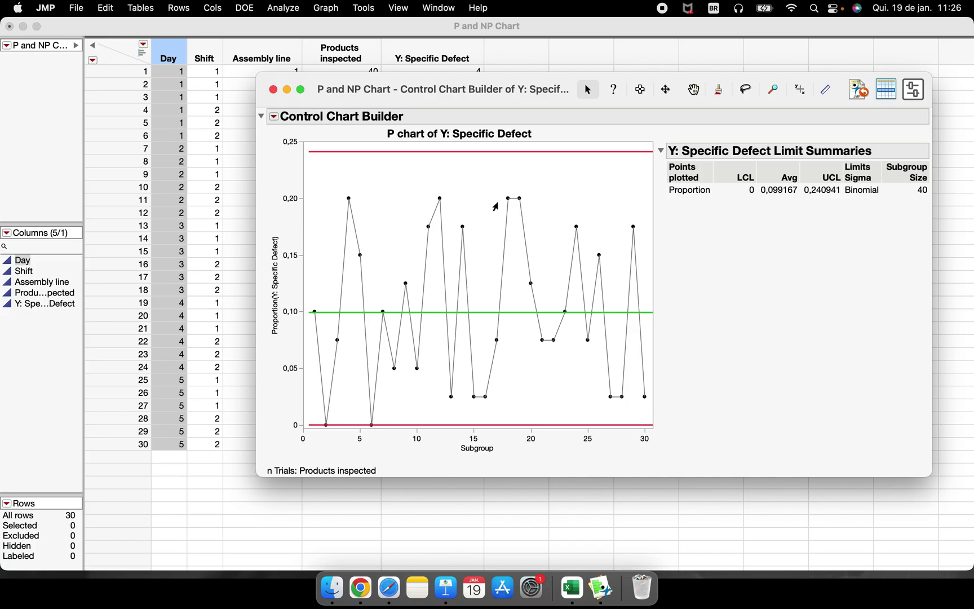
pyautogui.moveTo(464, 102); pyautogui.dragTo(604, 112)
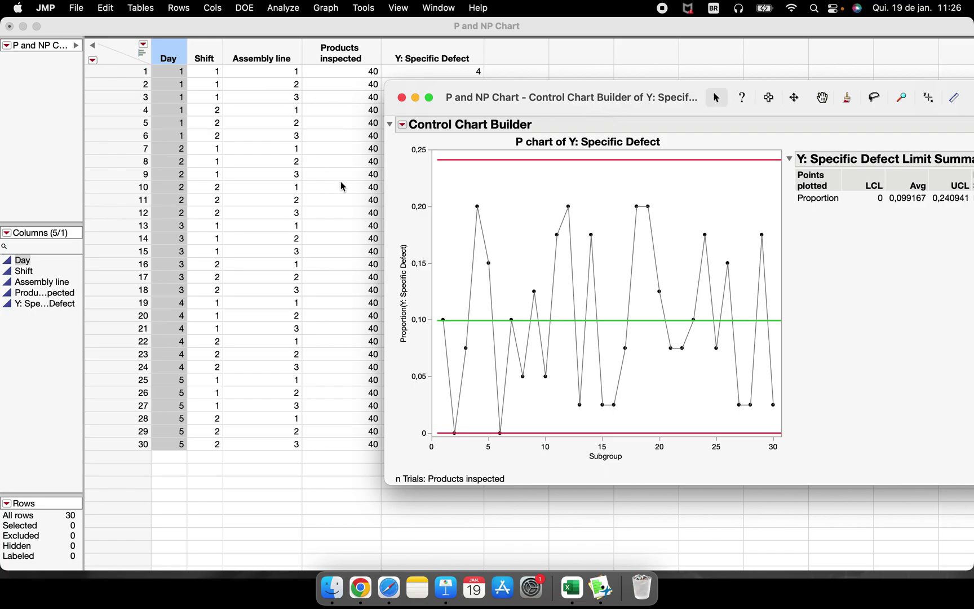
pyautogui.click(566, 32)
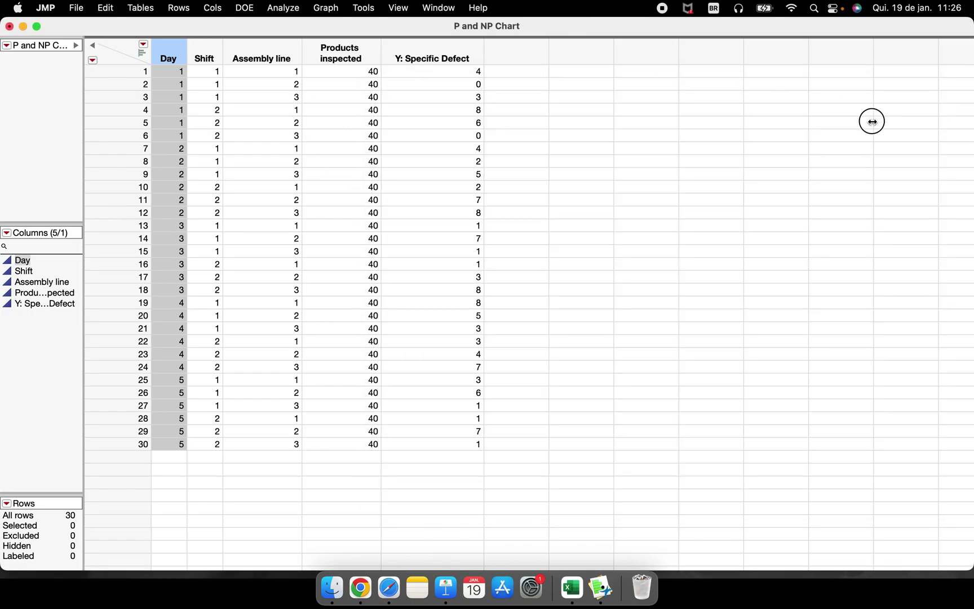
pyautogui.moveTo(873, 122); pyautogui.dragTo(535, 146)
pyautogui.moveTo(568, 109); pyautogui.dragTo(695, 61)
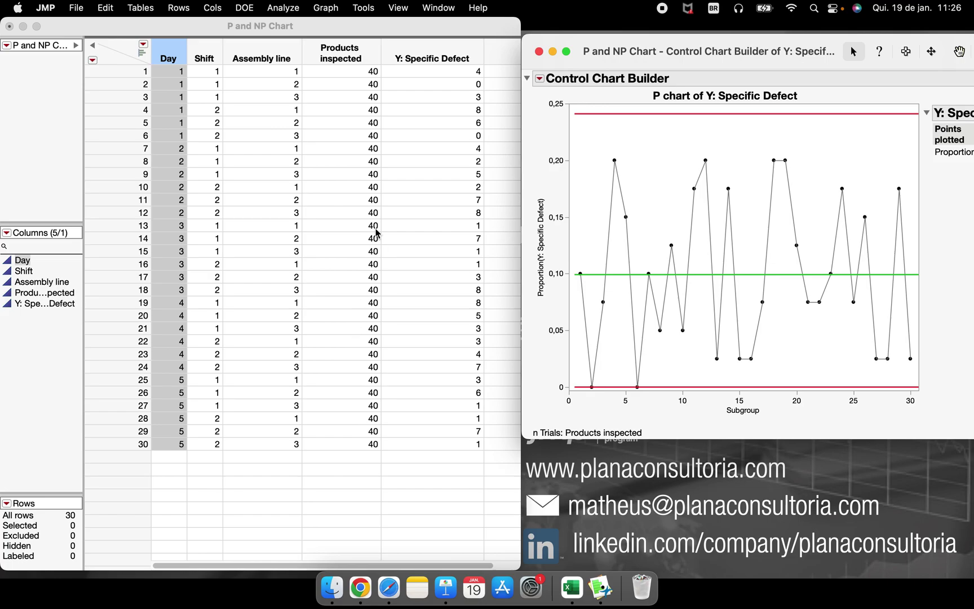
# Step: Change Products inspected to 34 in row 7, 57 in row 16, and 62 in row 23
pyautogui.click(350, 175)
pyautogui.click(350, 148)
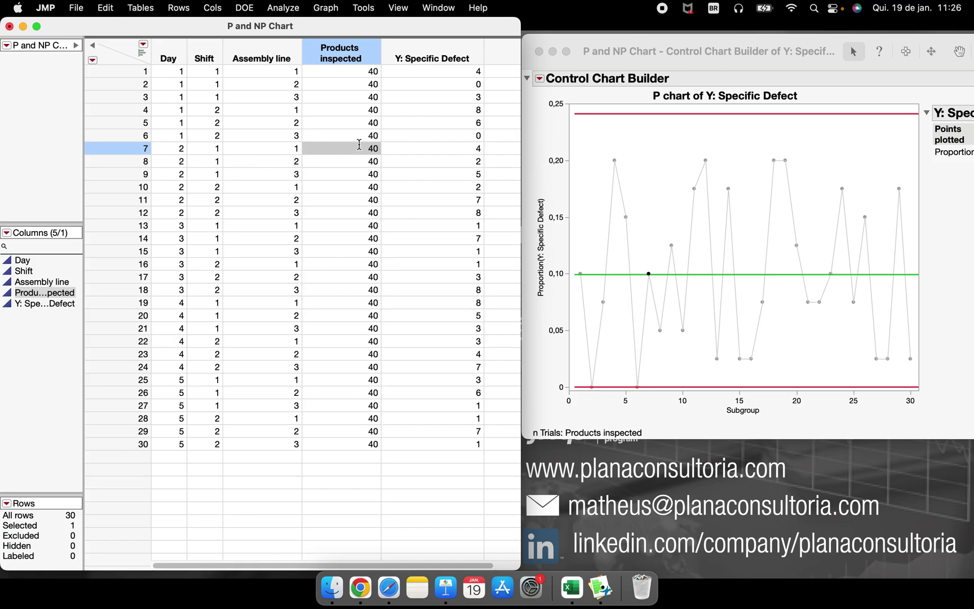
pyautogui.write('34')
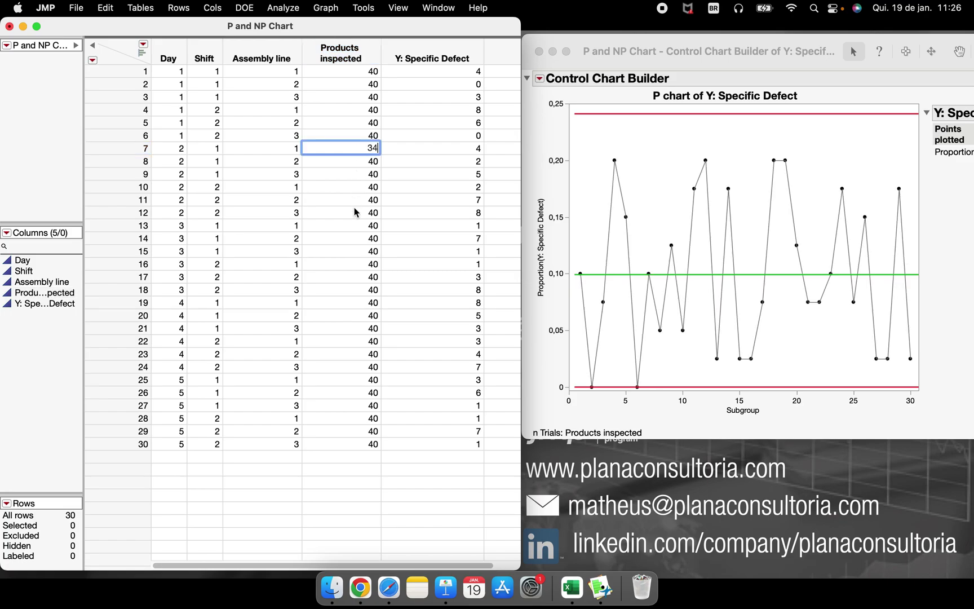
pyautogui.click(357, 259)
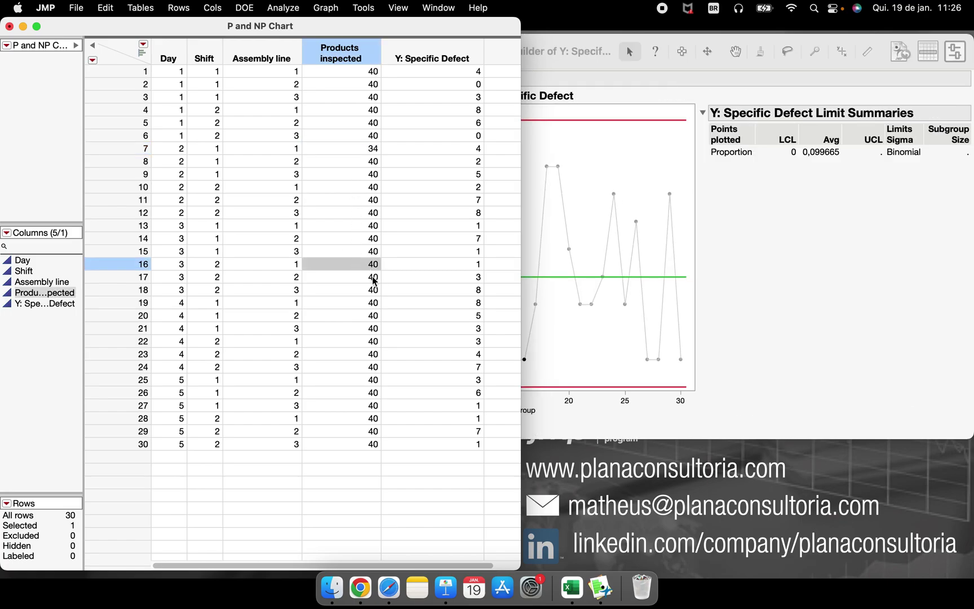
pyautogui.write('57')
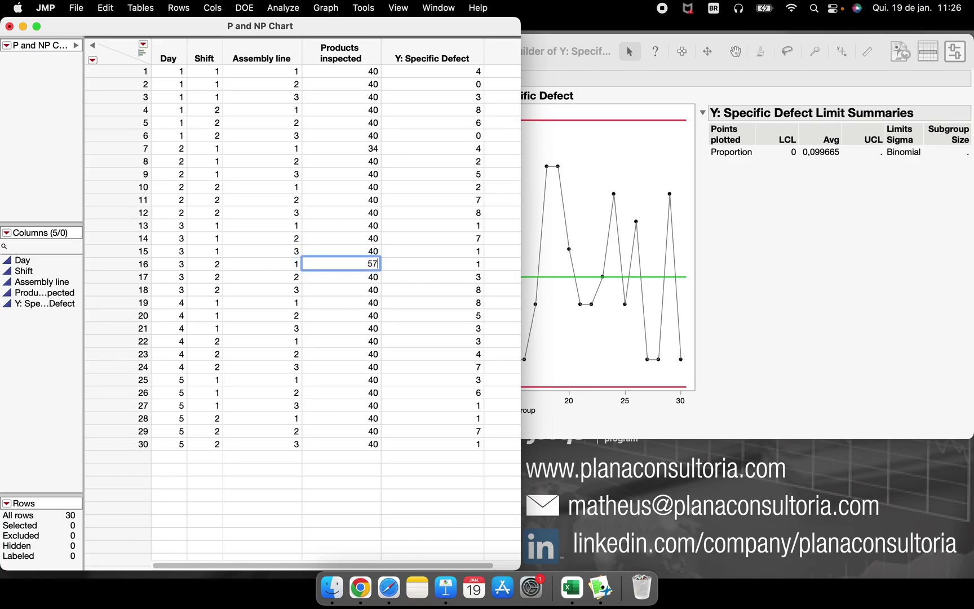
pyautogui.click(375, 353)
pyautogui.click(376, 352)
pyautogui.write('62')
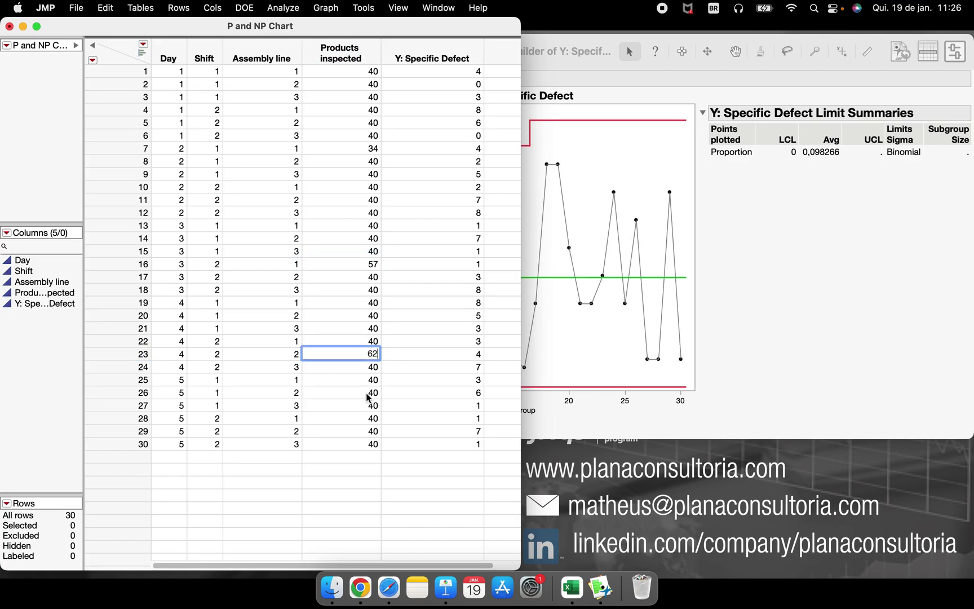
pyautogui.click(373, 422)
pyautogui.click(371, 422)
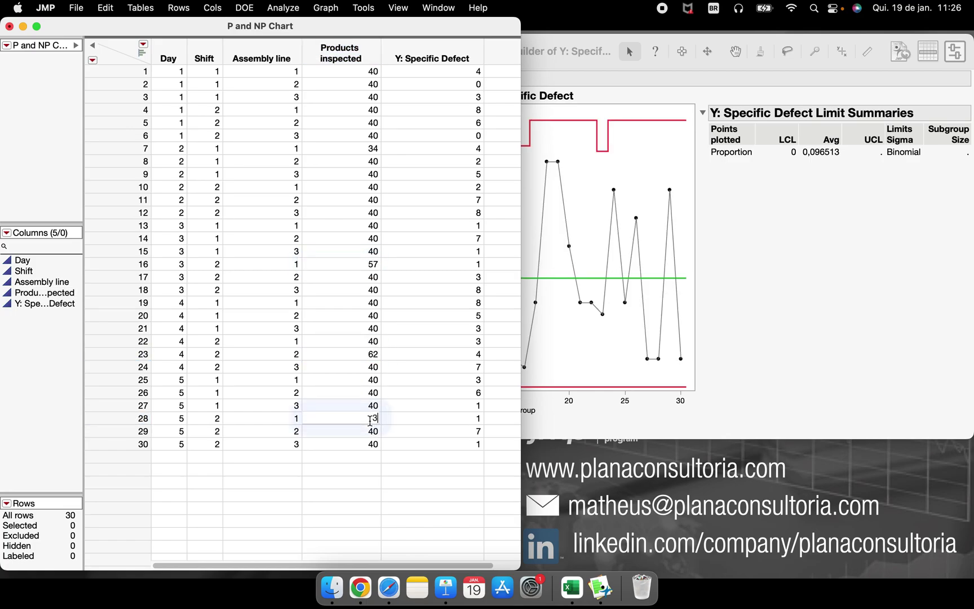
pyautogui.click(584, 215)
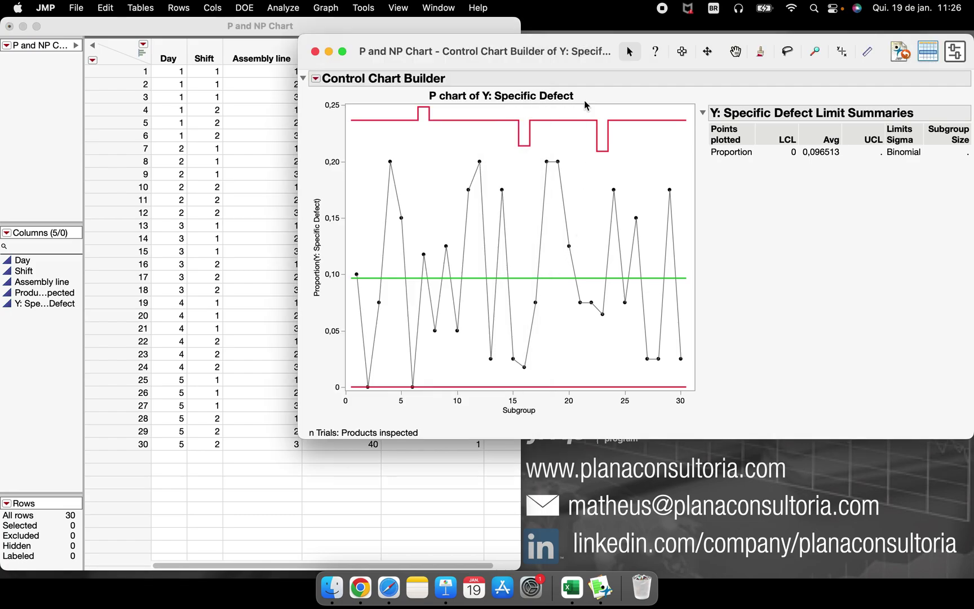
pyautogui.moveTo(584, 50); pyautogui.dragTo(522, 56)
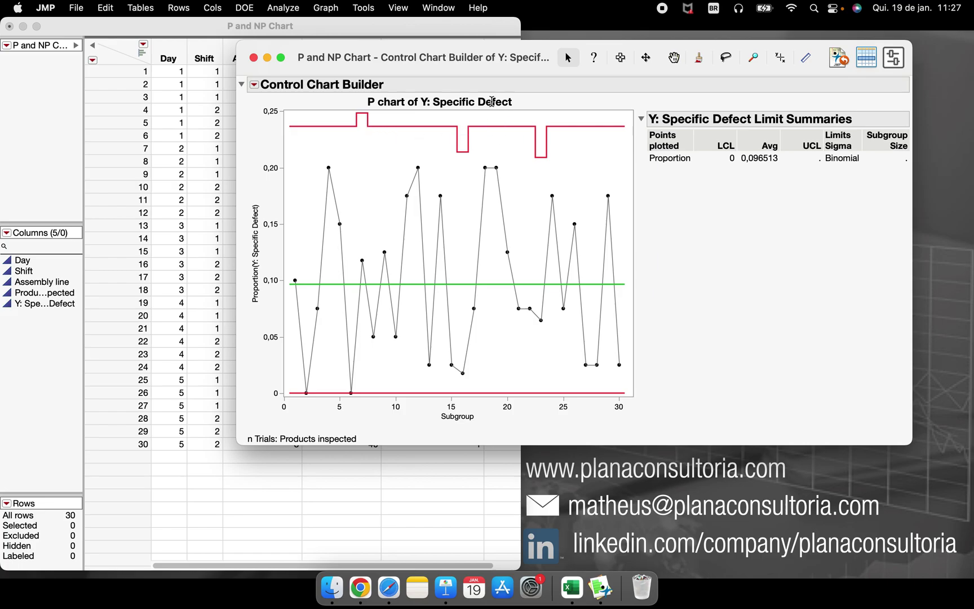
pyautogui.moveTo(449, 72); pyautogui.dragTo(474, 71)
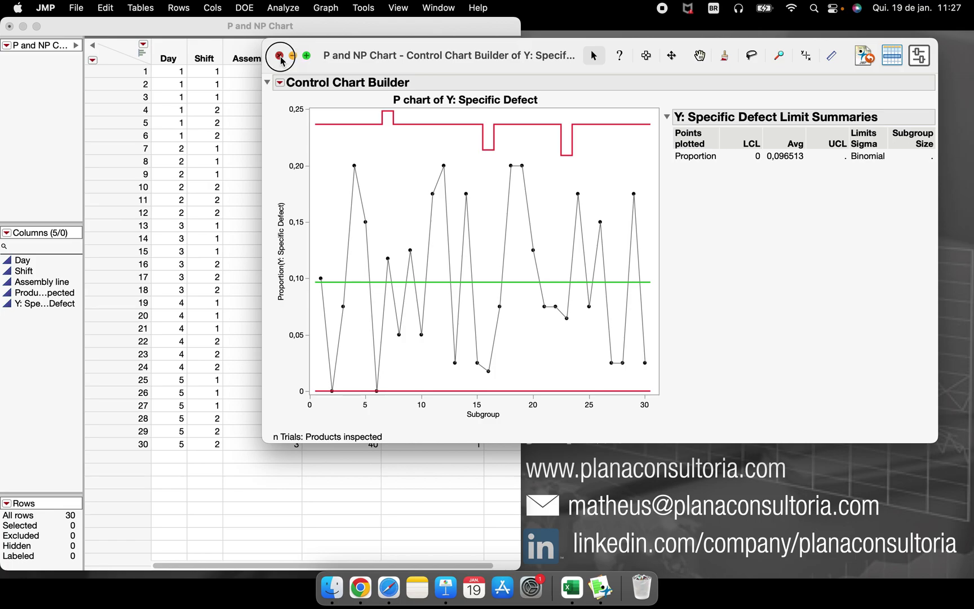
# Step: Close the Control Chart Builder and undo the cell edits with Cmd+Z, restoring 40
pyautogui.click(280, 56)
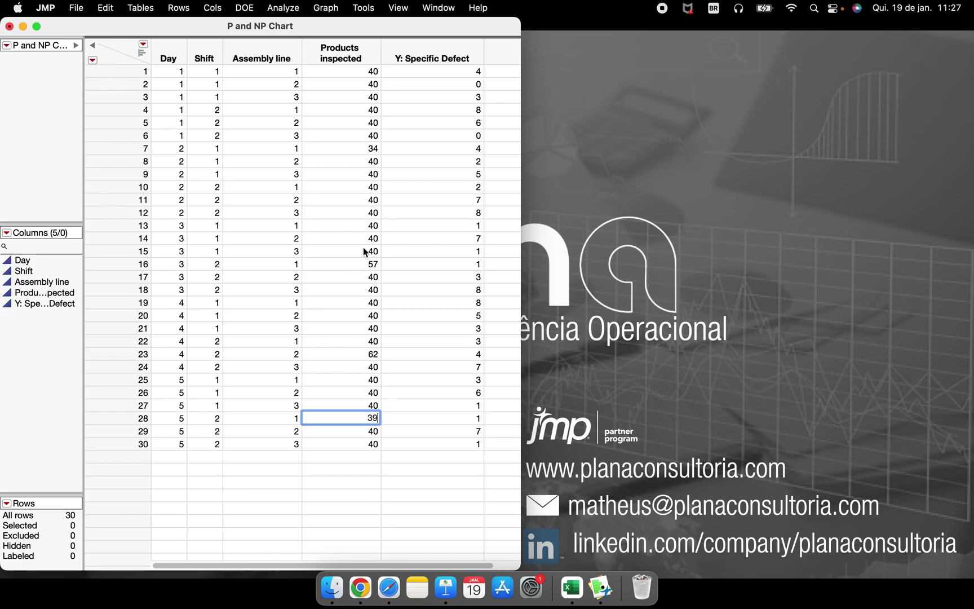
pyautogui.press('super+z')
pyautogui.press('super+z')
pyautogui.press('super+z')
pyautogui.press('super+z')
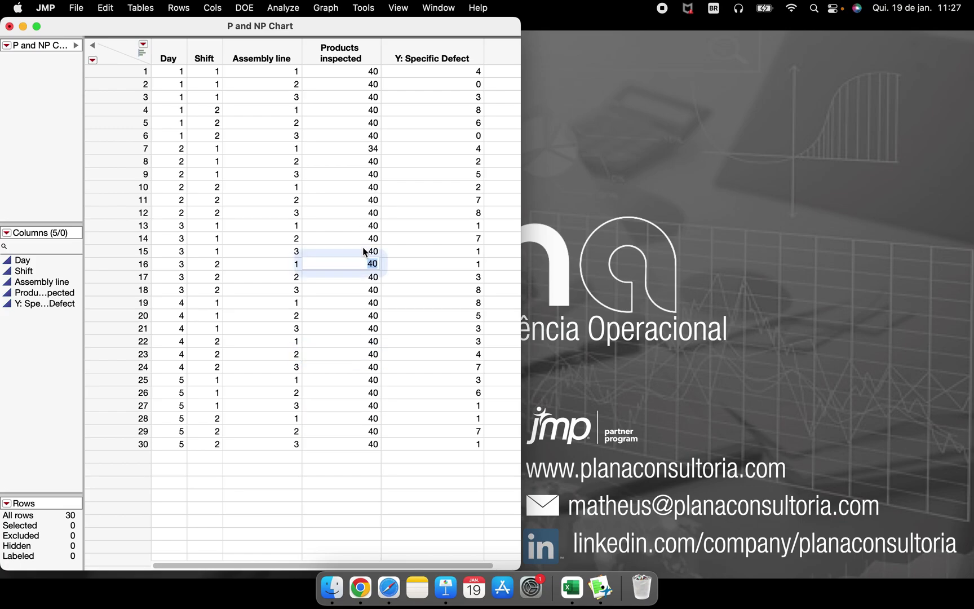
pyautogui.click(367, 214)
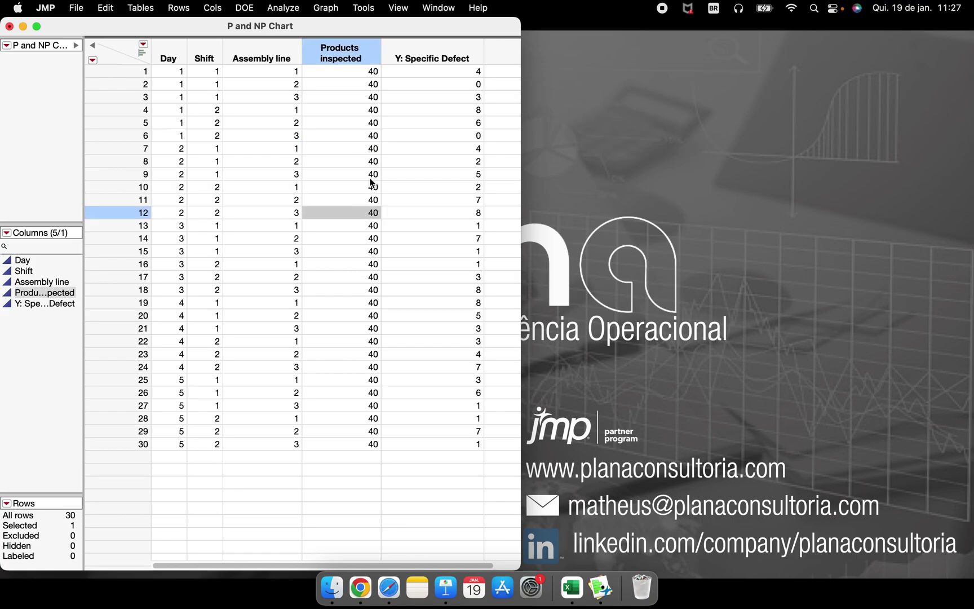
# Step: Build a P chart of Y: Specific Defect, Products inspected as n Trials, Shift as Phase
pyautogui.click(282, 8)
pyautogui.moveTo(367, 207)
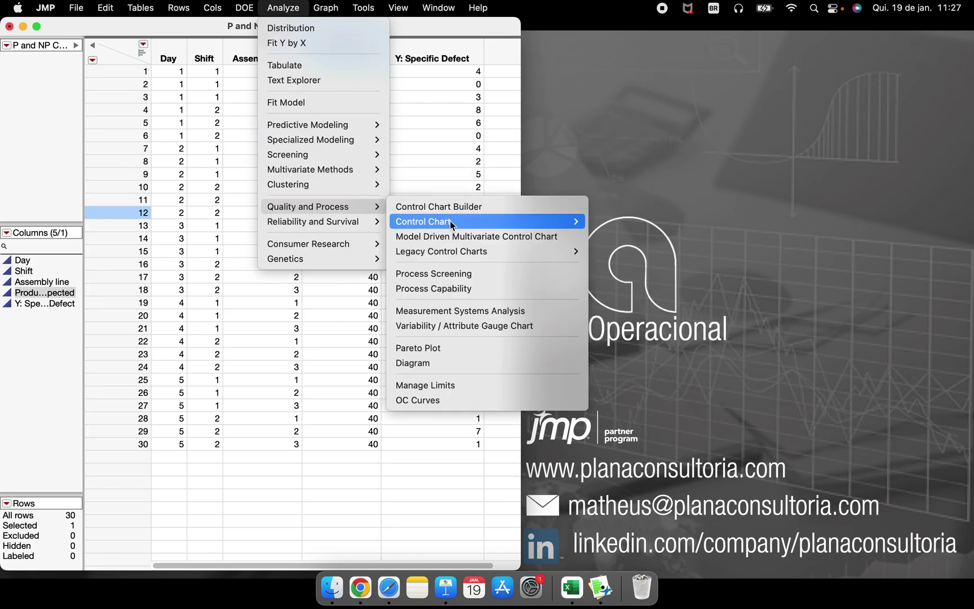
pyautogui.moveTo(515, 222)
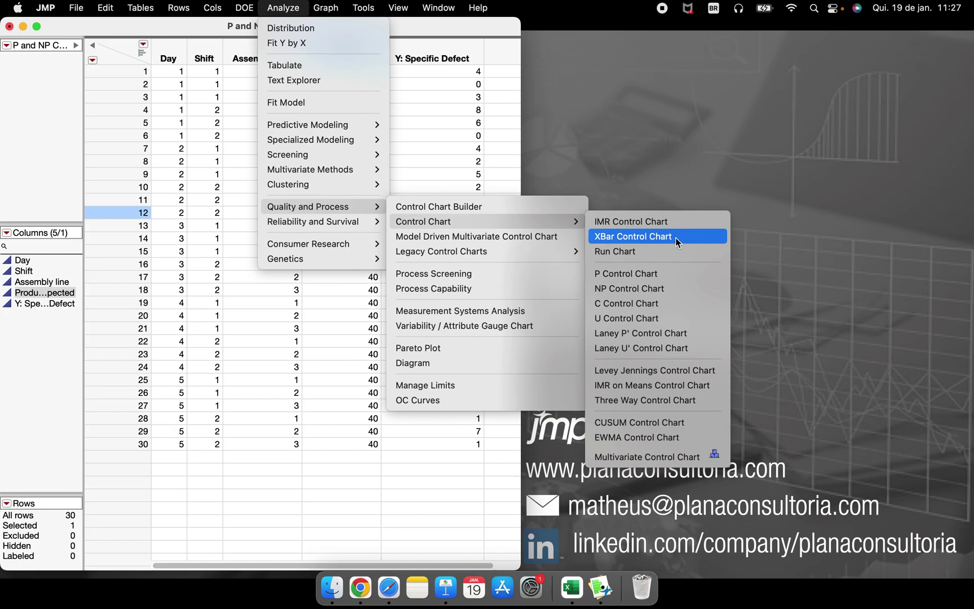
pyautogui.click(680, 273)
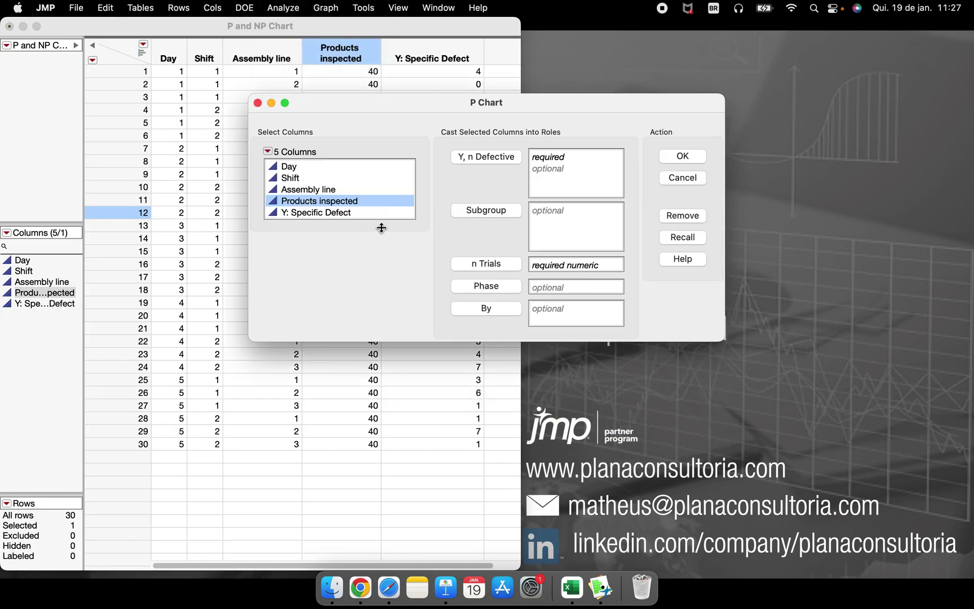
pyautogui.click(344, 213)
pyautogui.click(487, 158)
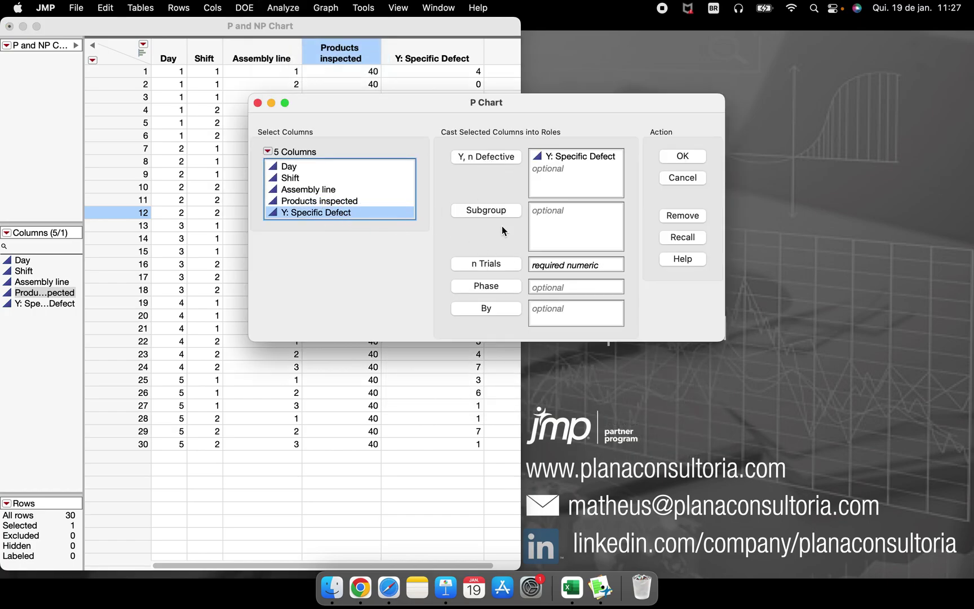
pyautogui.click(308, 201)
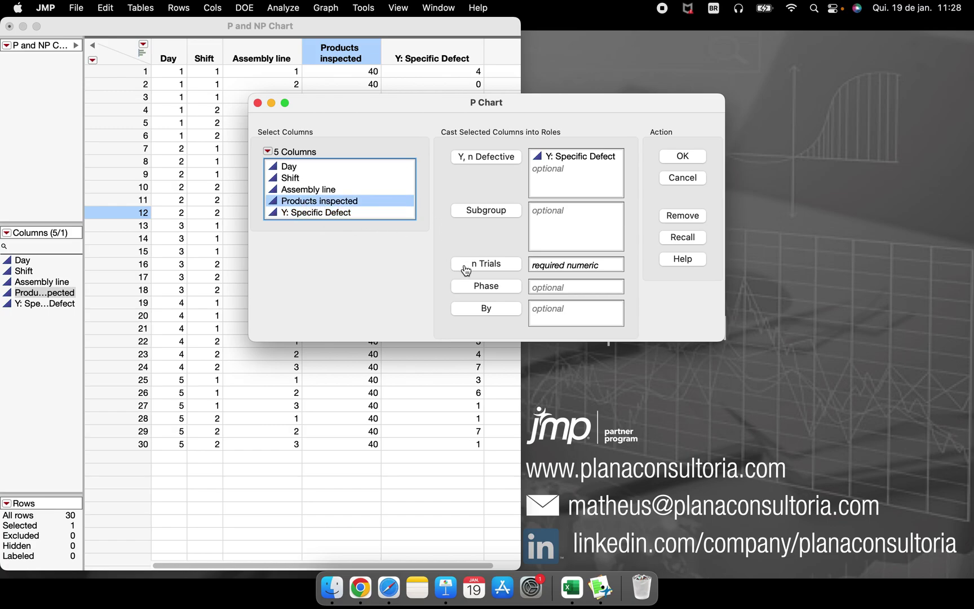
pyautogui.click(488, 265)
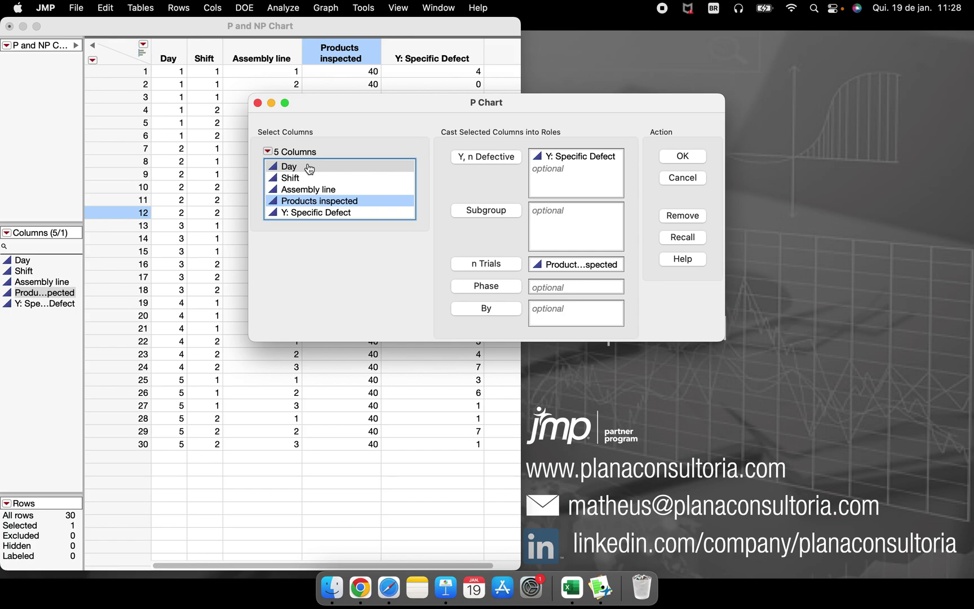
pyautogui.click(327, 179)
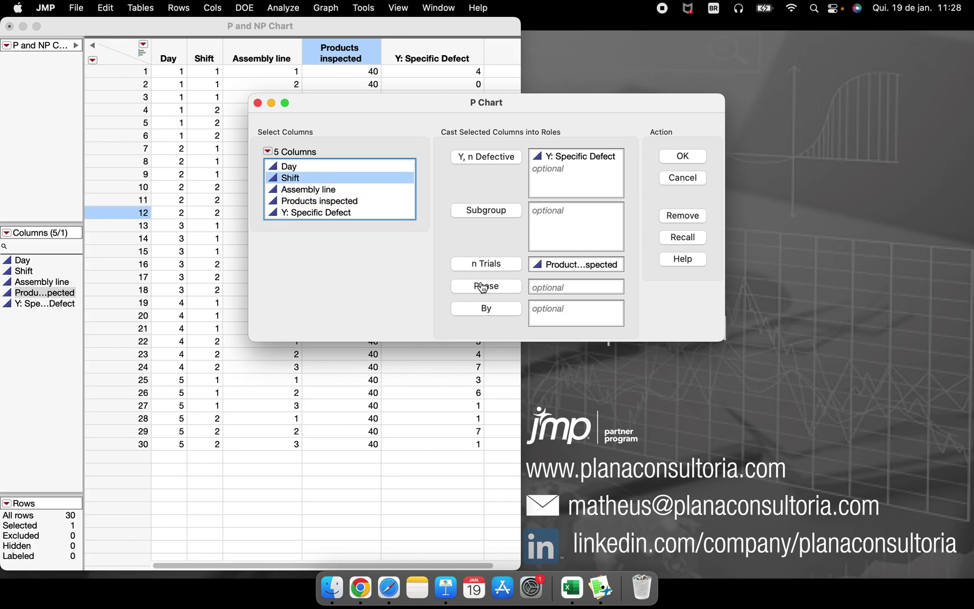
pyautogui.click(503, 289)
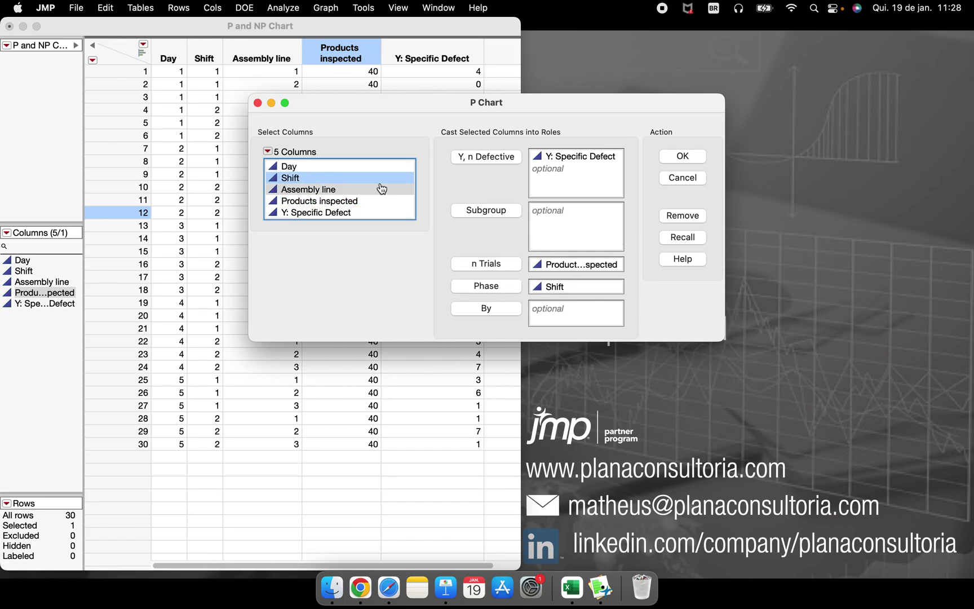
pyautogui.click(673, 161)
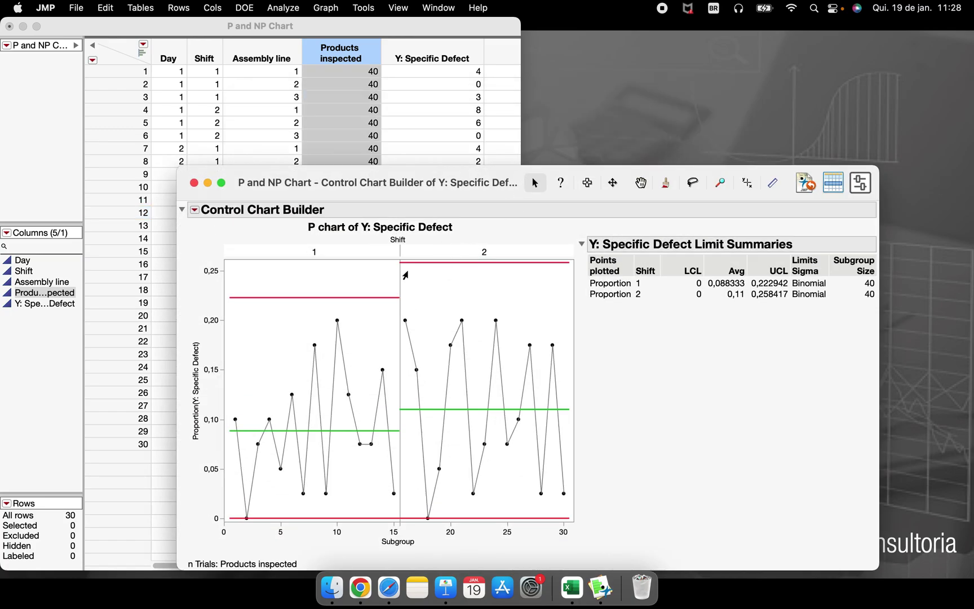
# Step: Close the phased chart window, then cancel the data table's close prompt to keep it open
pyautogui.moveTo(428, 183); pyautogui.dragTo(383, 66)
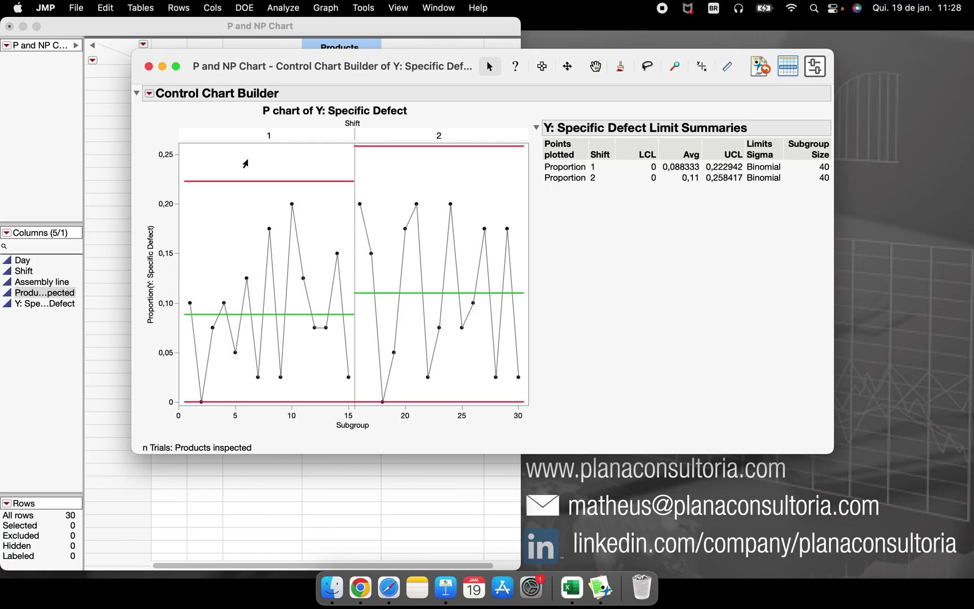
pyautogui.moveTo(173, 154); pyautogui.dragTo(172, 170)
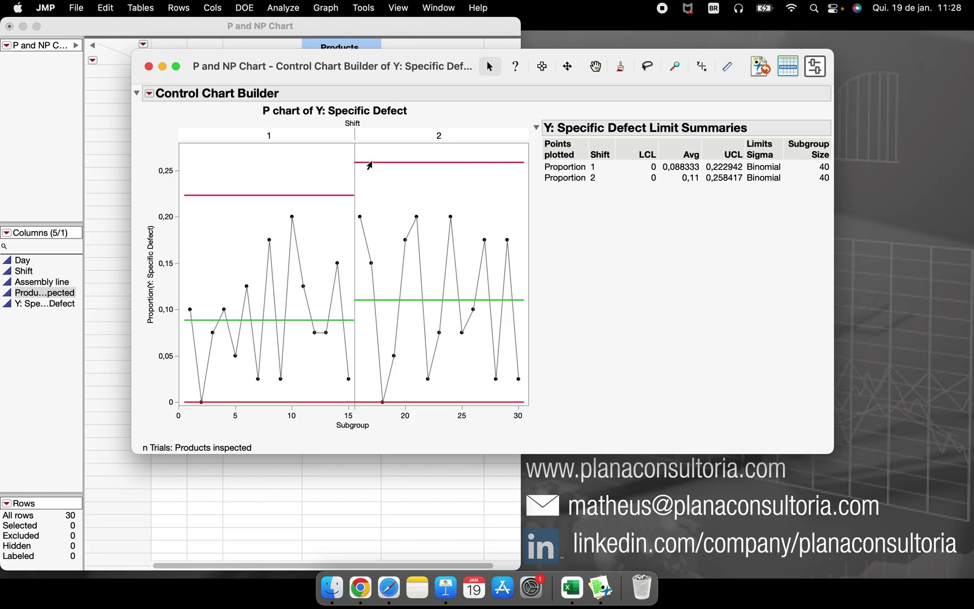
pyautogui.click(148, 66)
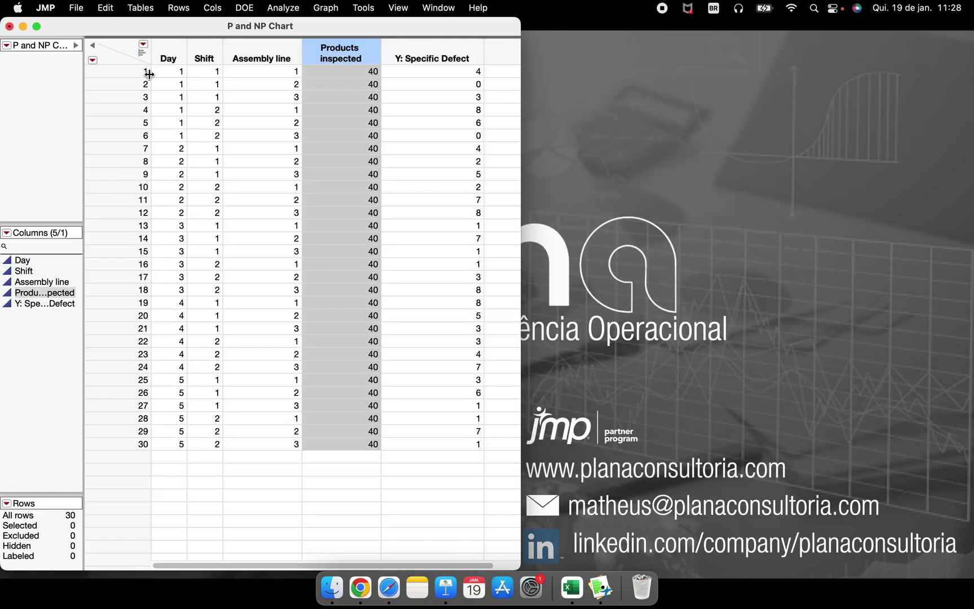
pyautogui.click(69, 26)
pyautogui.moveTo(68, 26); pyautogui.dragTo(223, 32)
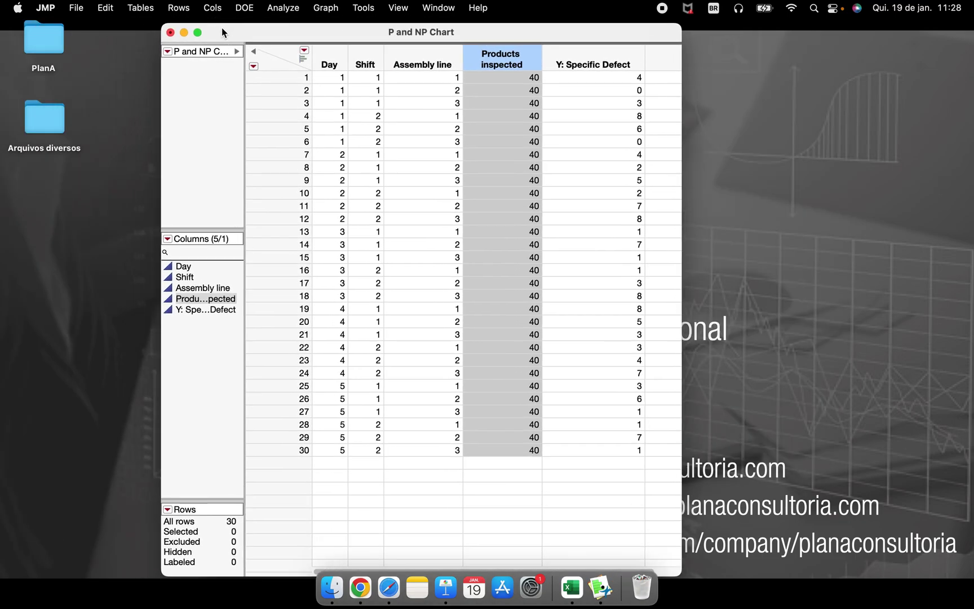
pyautogui.click(170, 32)
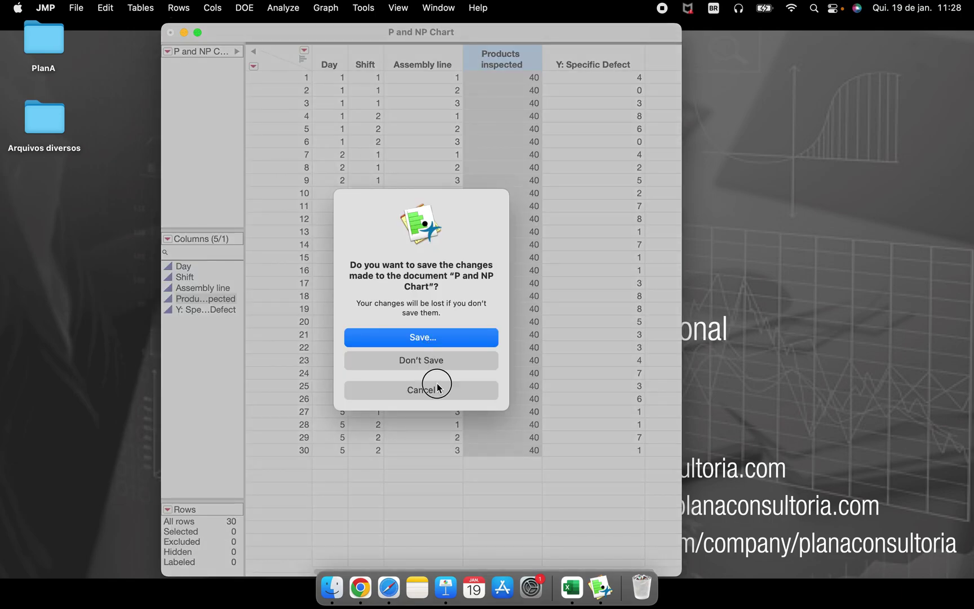
pyautogui.click(437, 387)
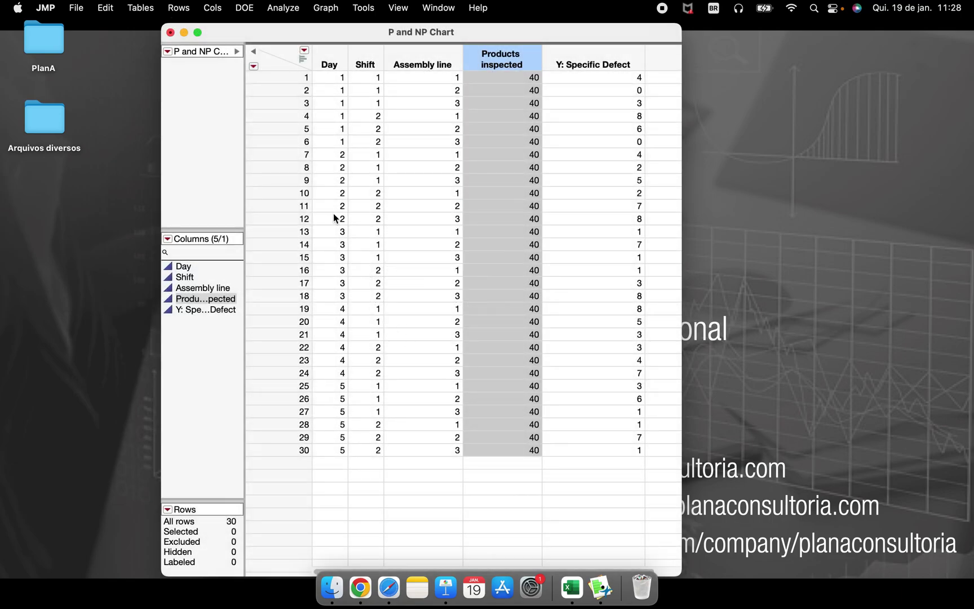